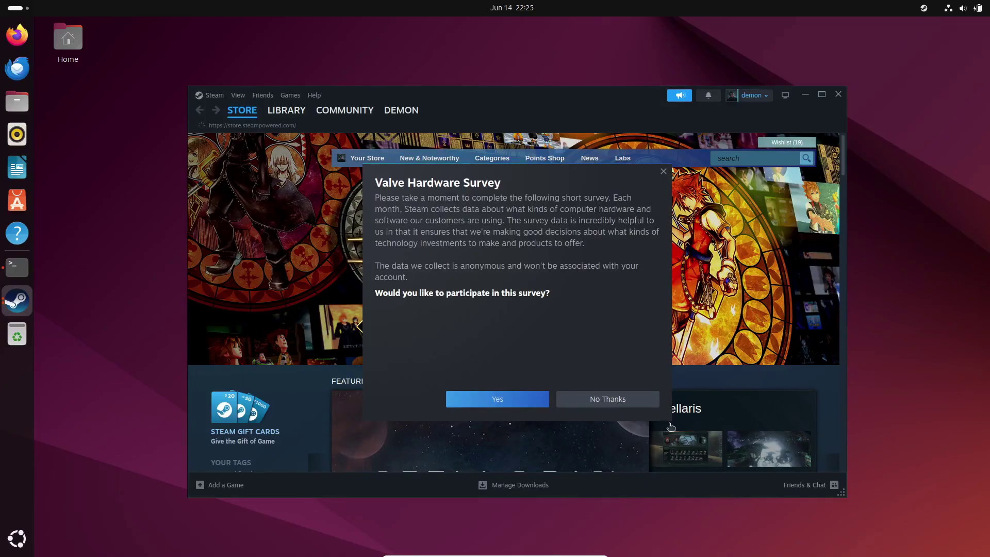
# Step: Dismiss the hardware survey and the friends list, and maximize the main Steam window
pyautogui.click(670, 426)
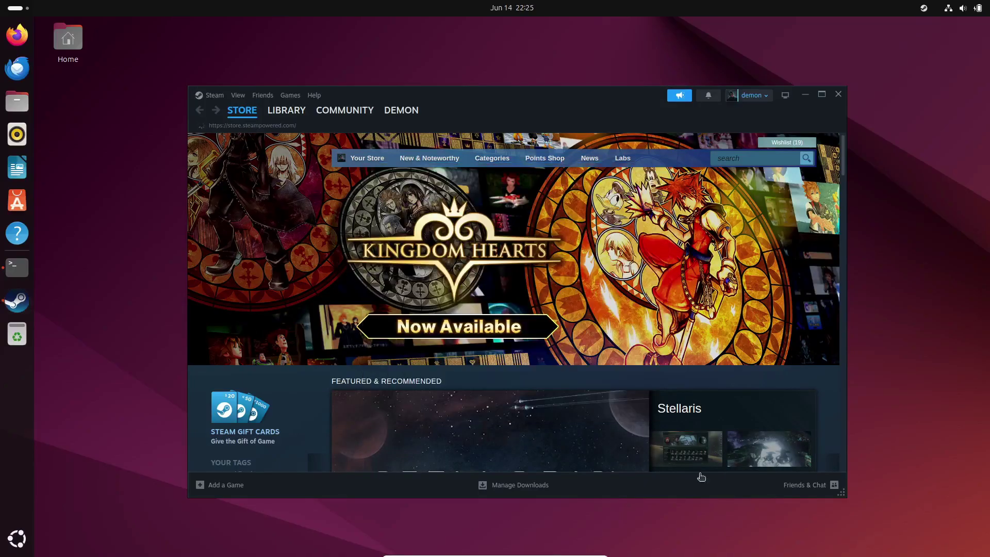
pyautogui.click(821, 96)
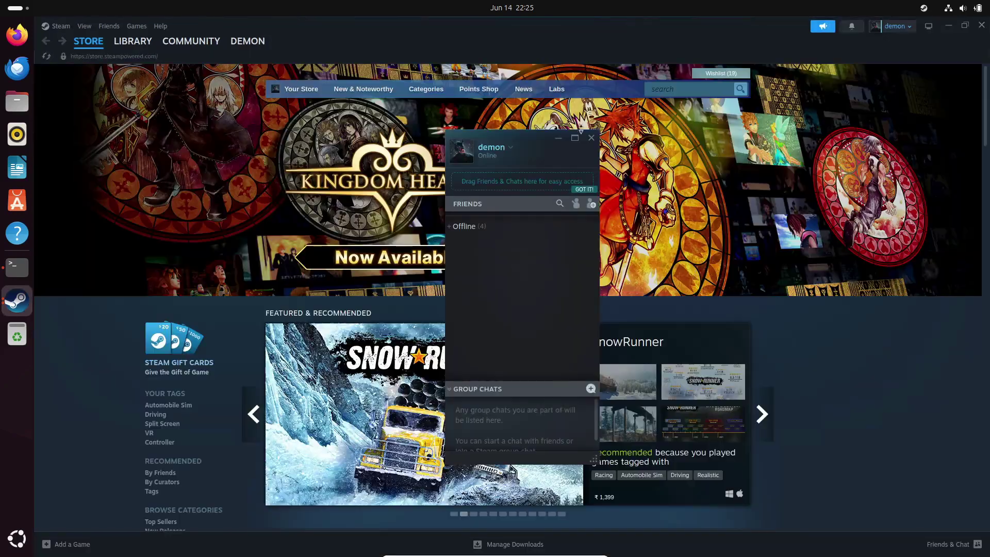
pyautogui.click(591, 137)
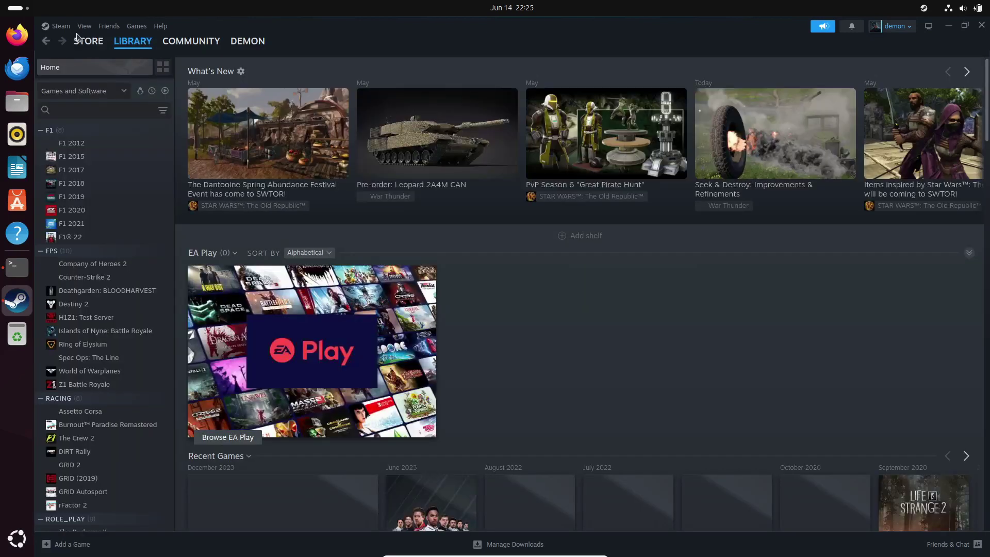
# Step: View the library pages of F1 2012, F1 22 and F1 2021
pyautogui.click(64, 144)
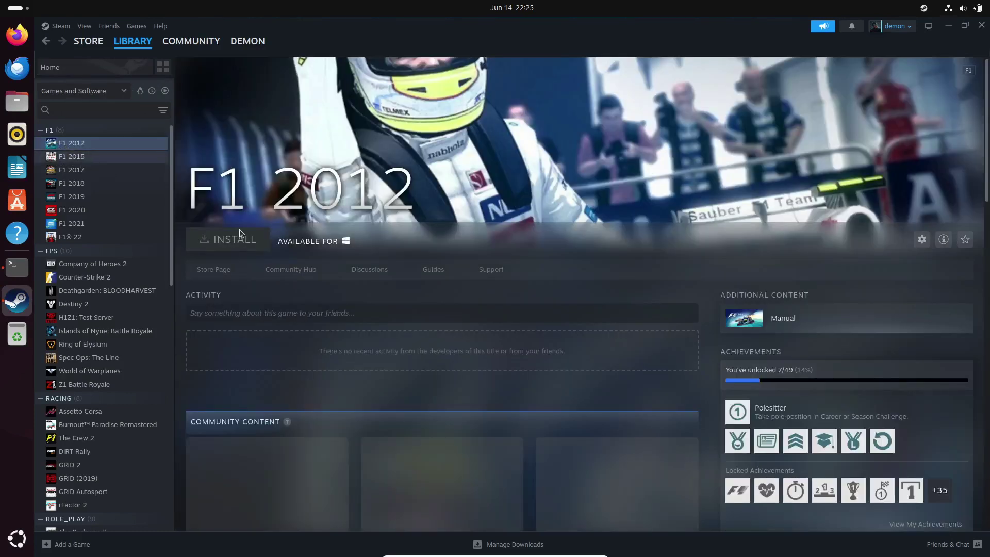
pyautogui.click(93, 237)
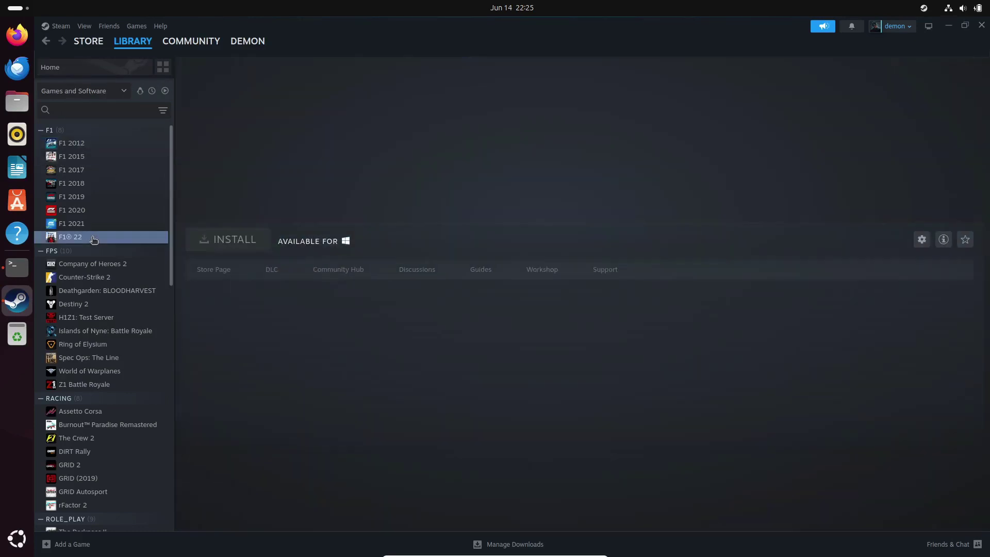
pyautogui.click(94, 225)
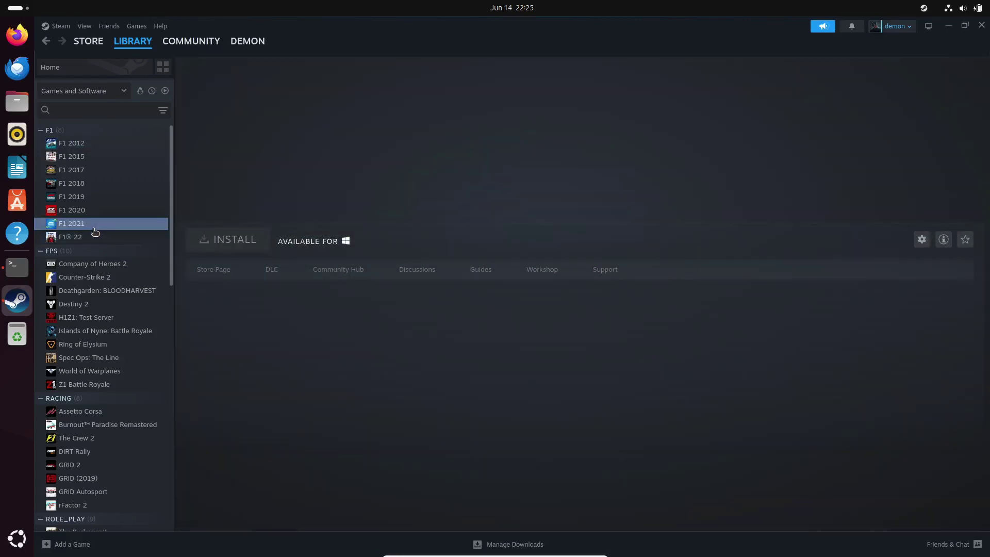
# Step: Open the client's settings and view the Compatibility options
pyautogui.click(58, 26)
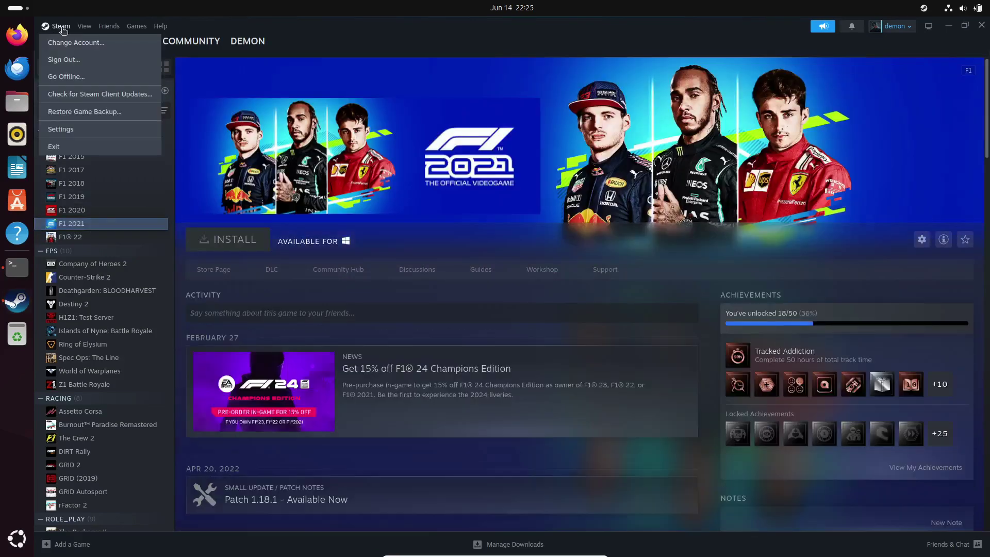
pyautogui.click(80, 128)
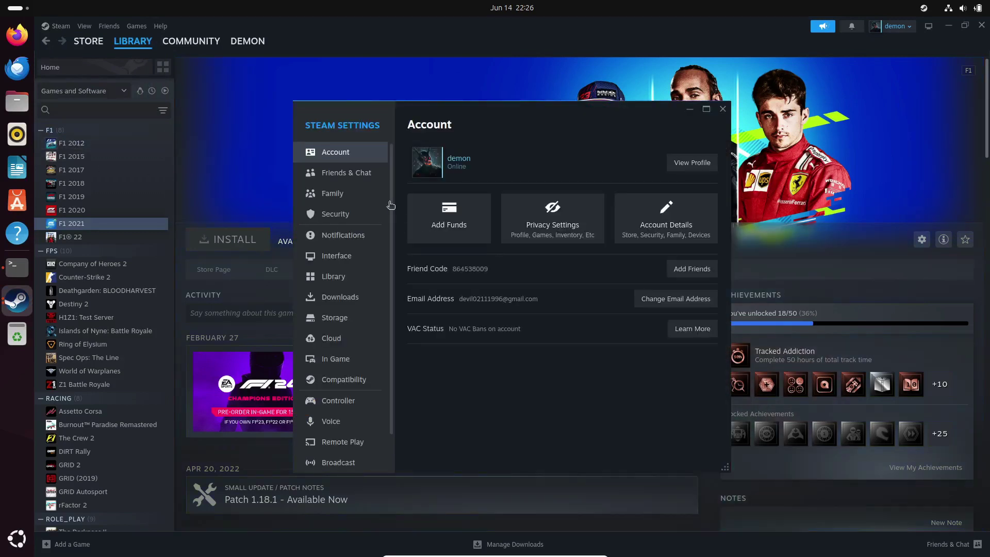
pyautogui.scroll(-1, 351, 206)
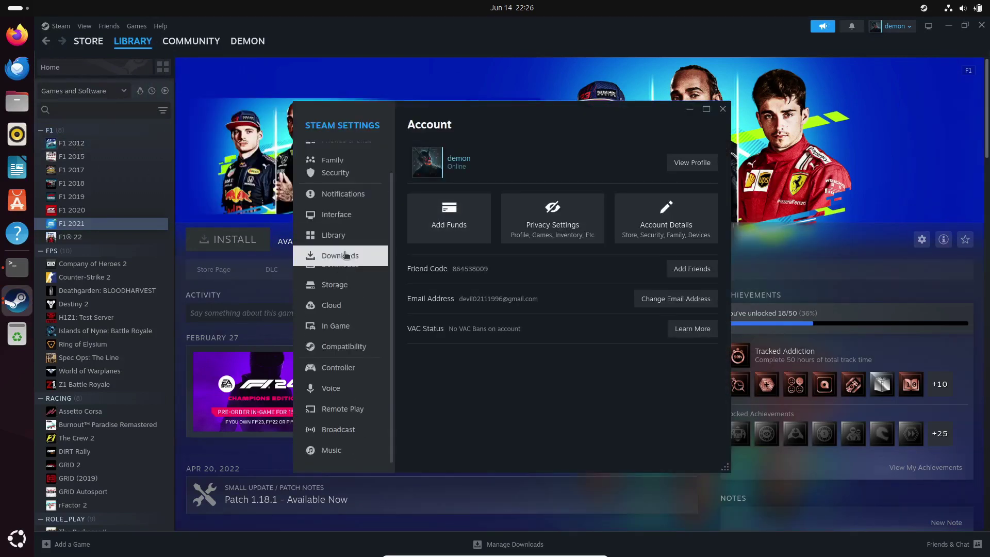
pyautogui.click(347, 341)
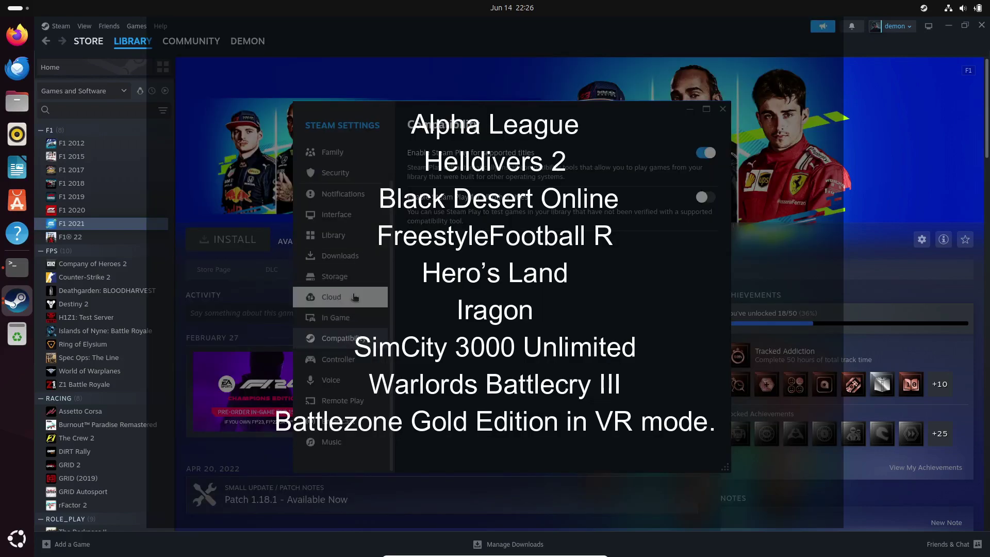
# Step: Look through the In Game, Controller, Voice, Remote Play, Broadcast and account-related settings
pyautogui.click(354, 313)
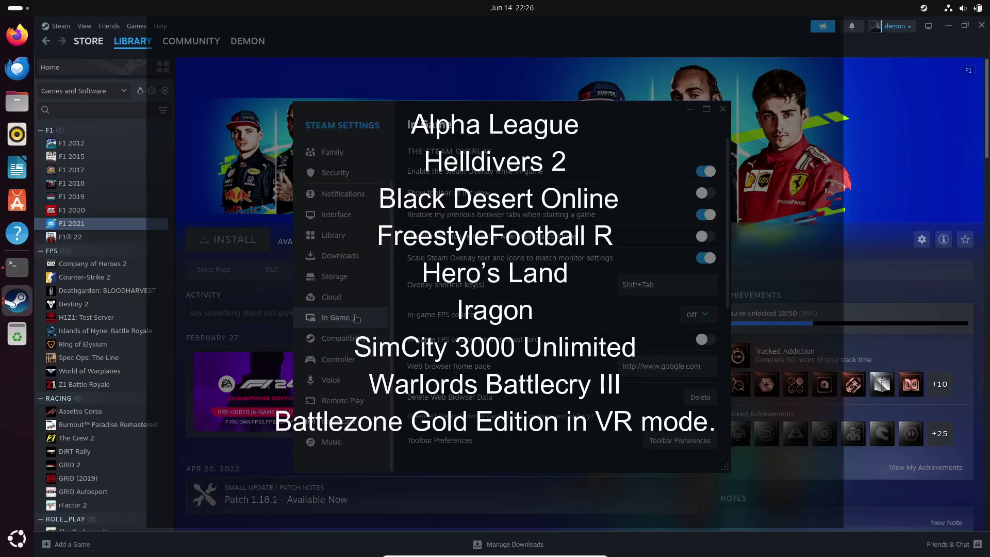
pyautogui.click(362, 367)
pyautogui.click(355, 384)
pyautogui.click(356, 401)
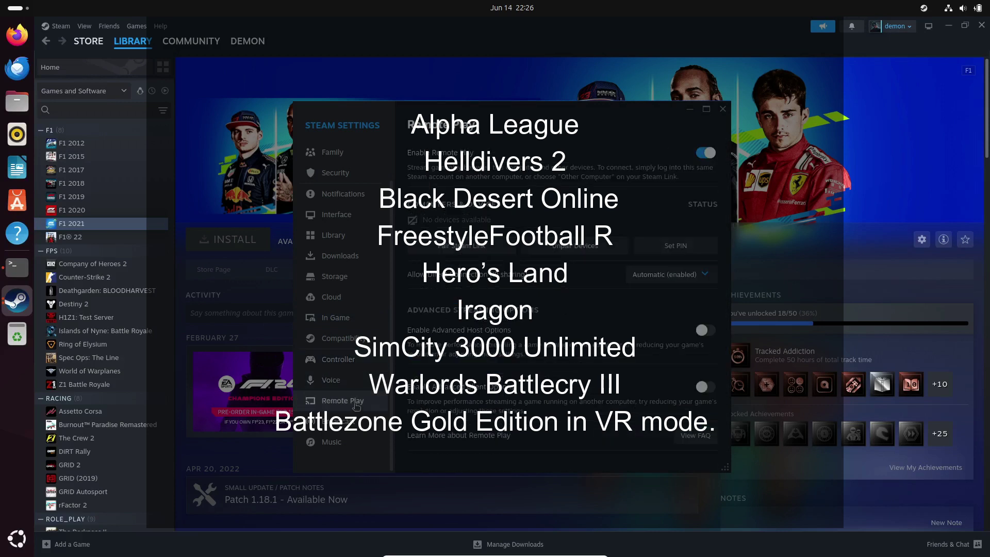
pyautogui.click(332, 442)
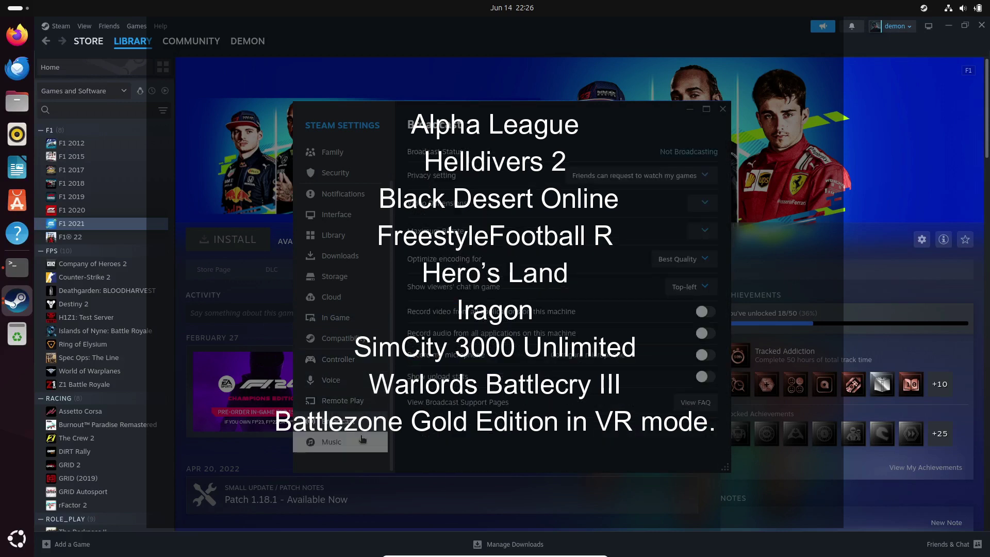
pyautogui.scroll(2, 355, 361)
pyautogui.click(345, 173)
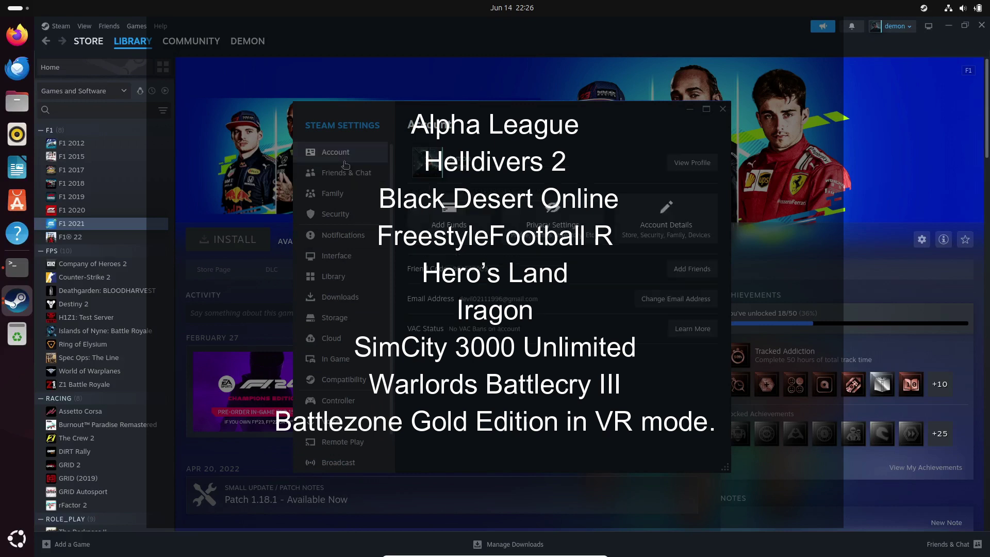
# Step: Review the Interface, Notifications, Downloads and In Game settings, then close the settings window
pyautogui.click(338, 256)
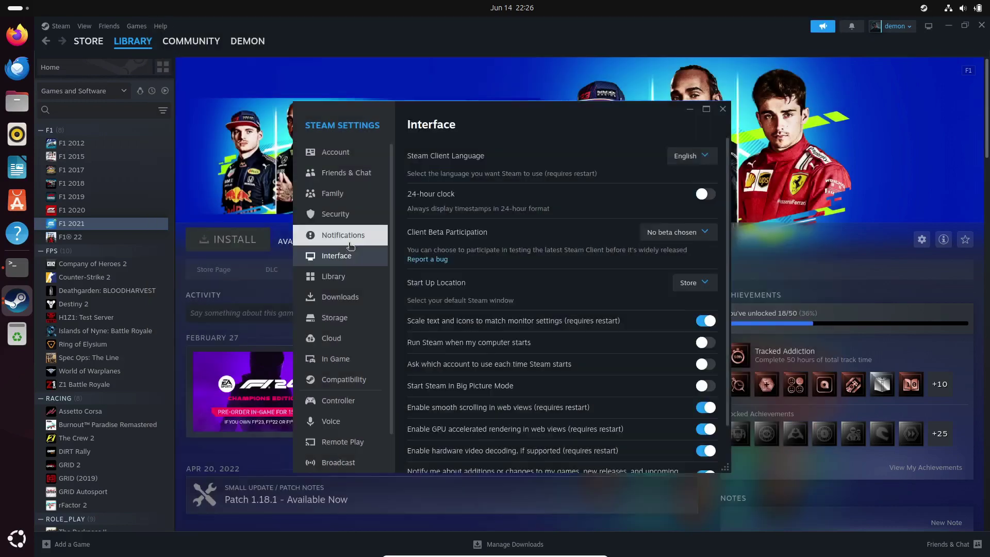
pyautogui.click(343, 235)
pyautogui.click(343, 297)
pyautogui.scroll(-4, 417, 350)
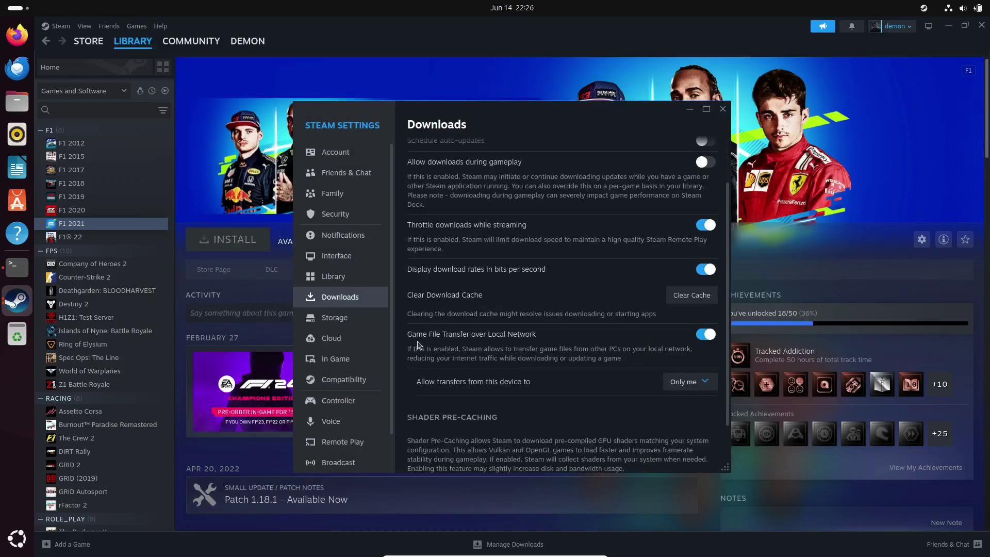
pyautogui.click(361, 359)
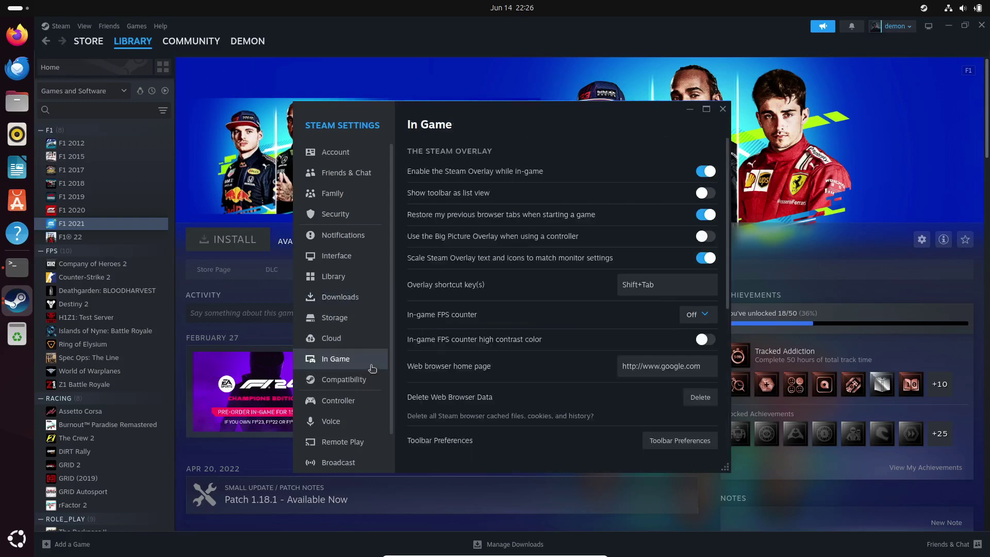
pyautogui.scroll(-5, 560, 335)
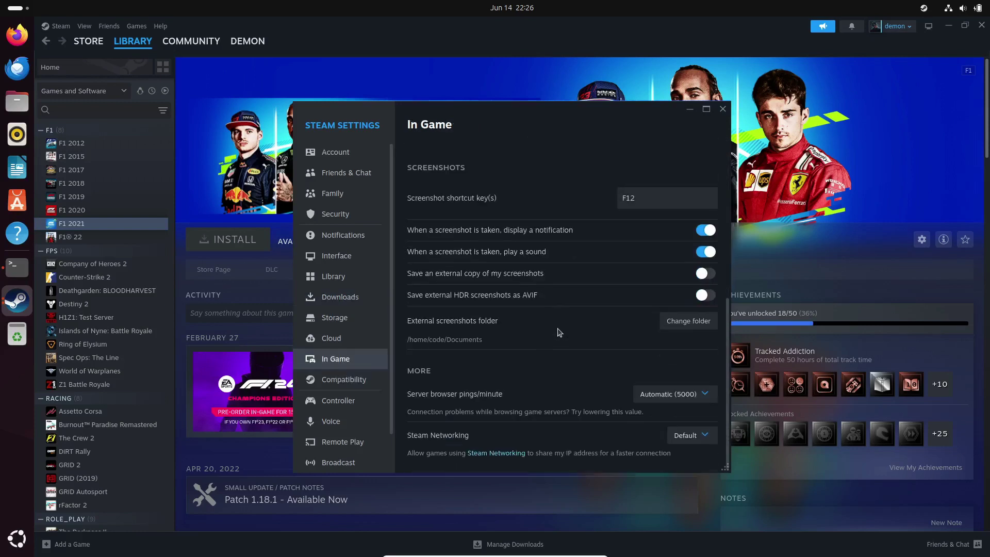
pyautogui.click(723, 108)
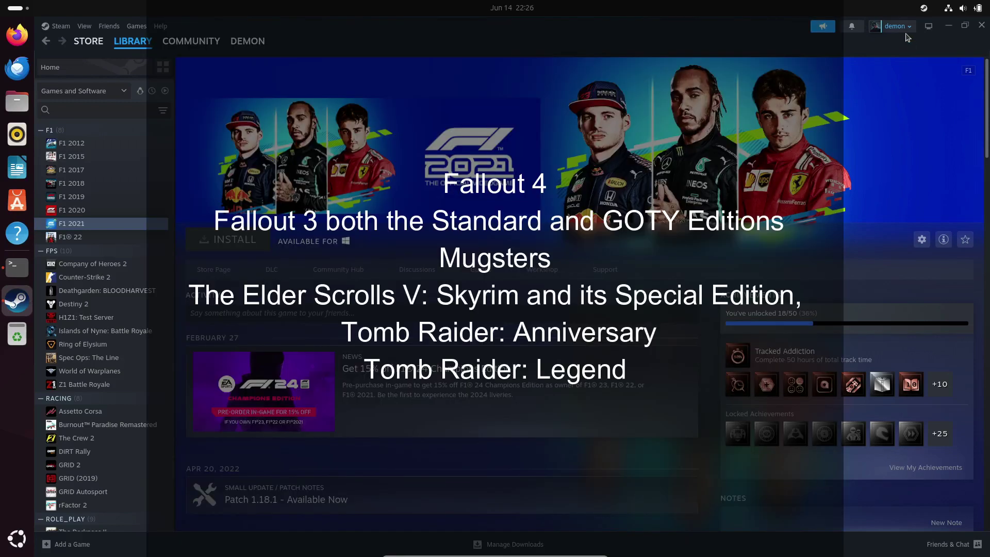
# Step: Open the F1 2021 properties, examine the pages from Compatibility through Privacy, and close them
pyautogui.click(906, 29)
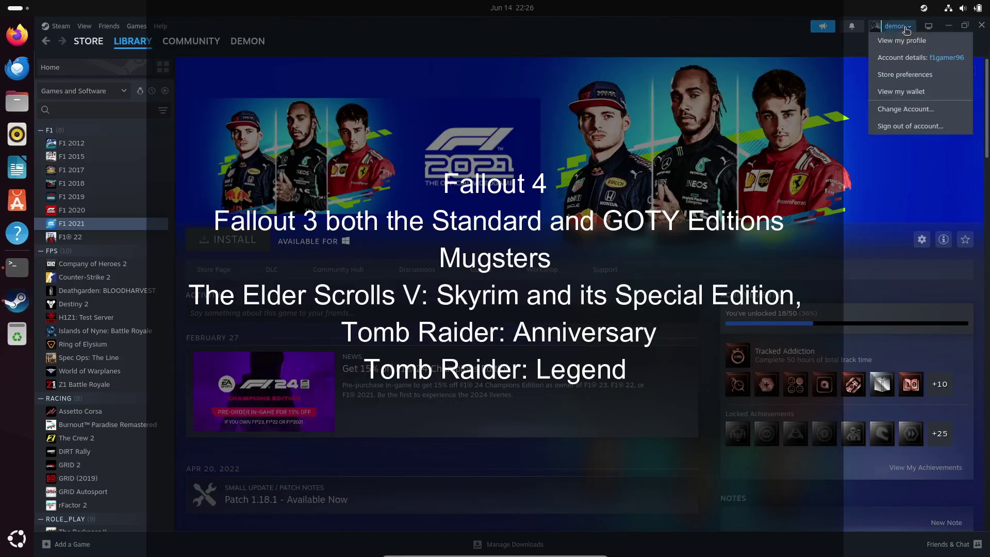
pyautogui.click(922, 241)
pyautogui.click(908, 332)
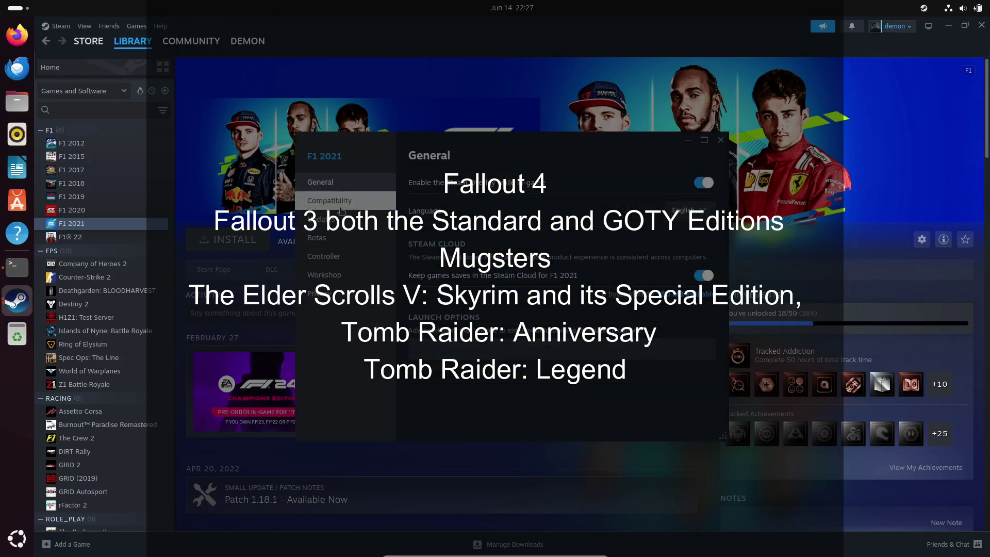
pyautogui.click(341, 205)
pyautogui.click(336, 219)
pyautogui.click(334, 238)
pyautogui.click(338, 259)
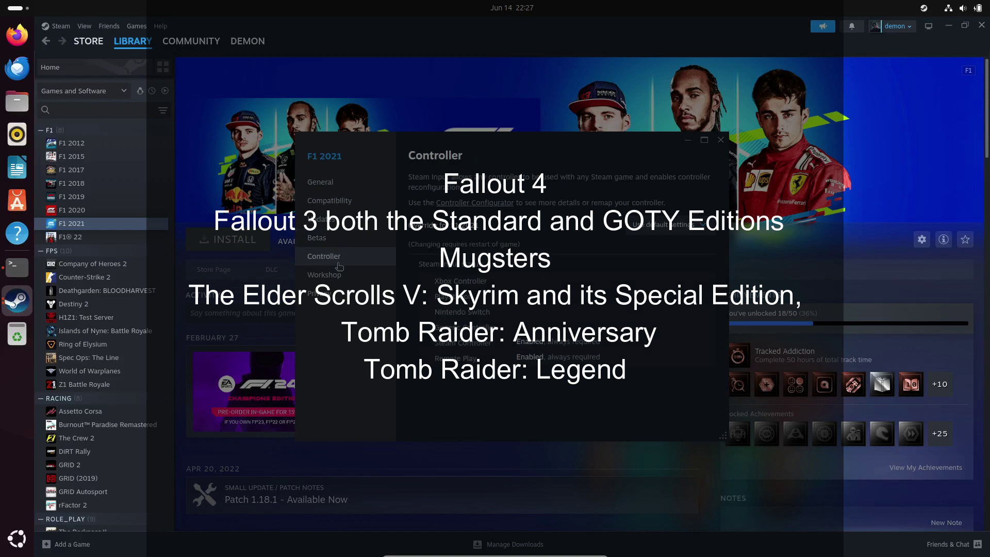
pyautogui.click(339, 279)
pyautogui.click(337, 296)
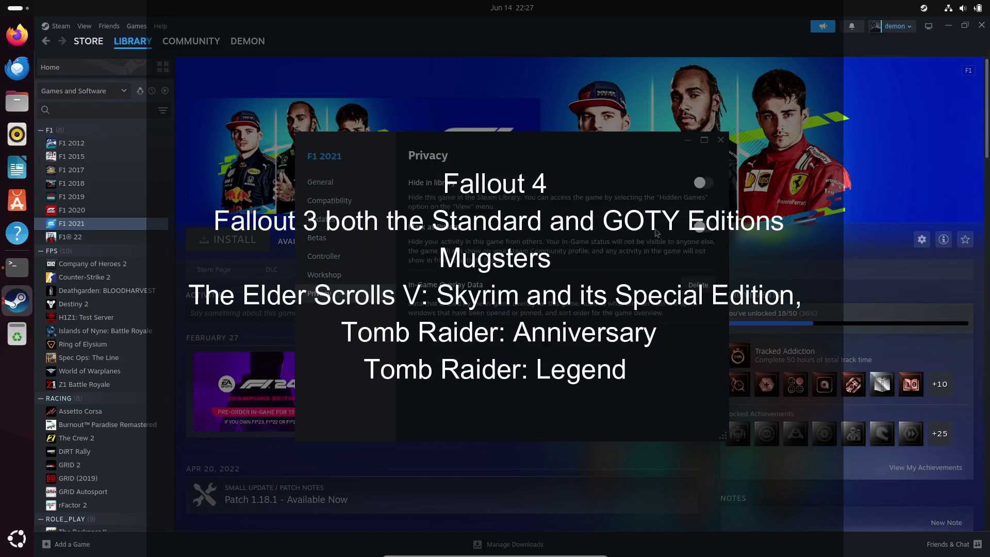
pyautogui.click(720, 140)
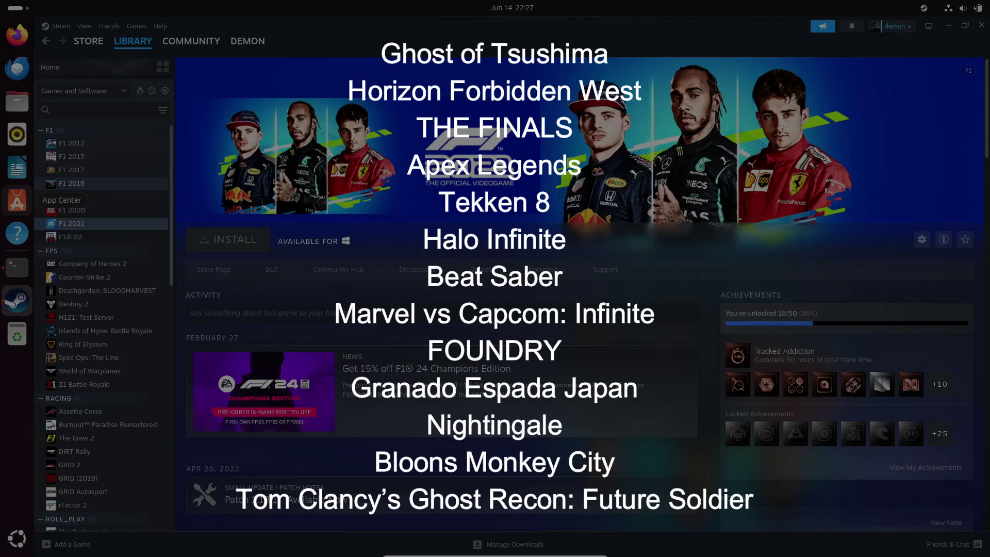
# Step: Enable Steam Play for all other titles in the Compatibility settings and restart the client
pyautogui.click(58, 28)
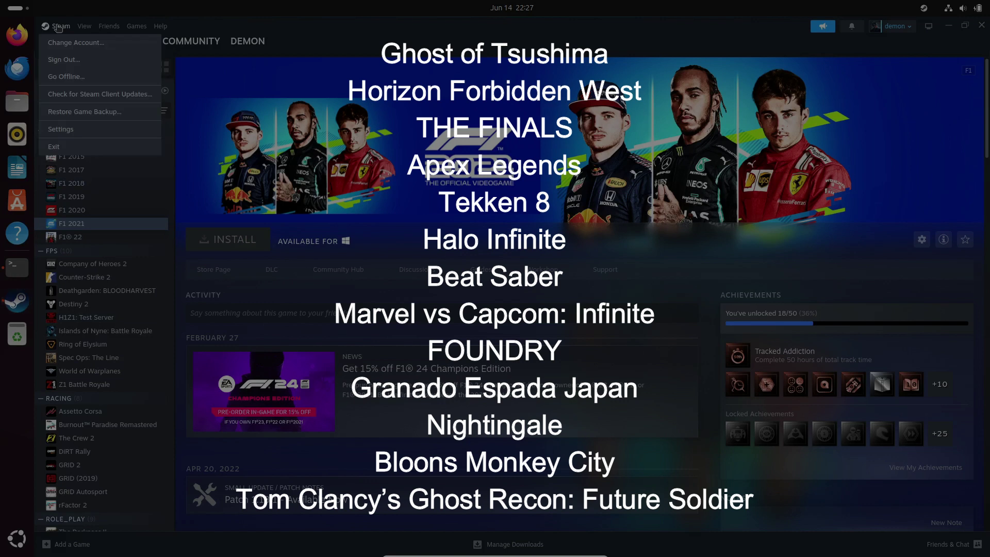
pyautogui.click(88, 130)
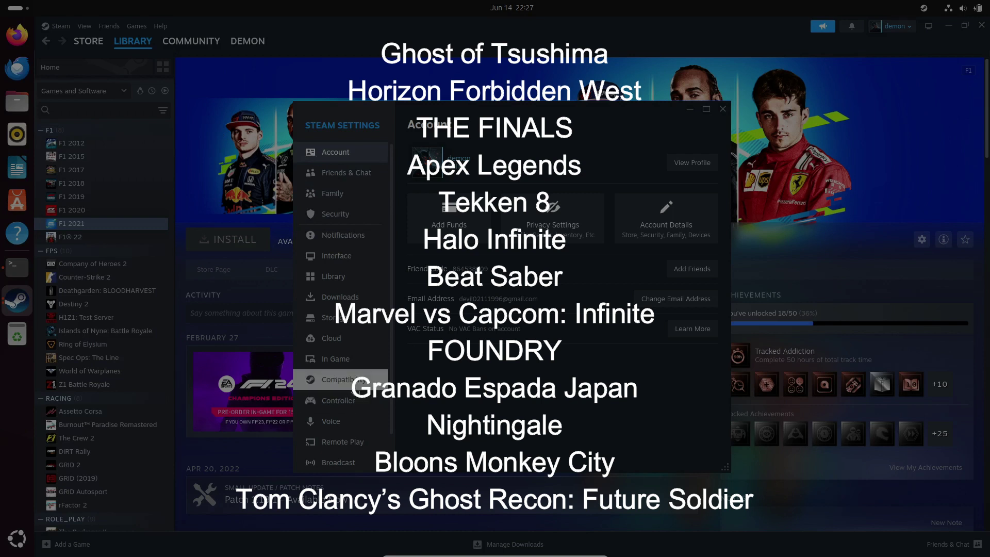
pyautogui.click(356, 382)
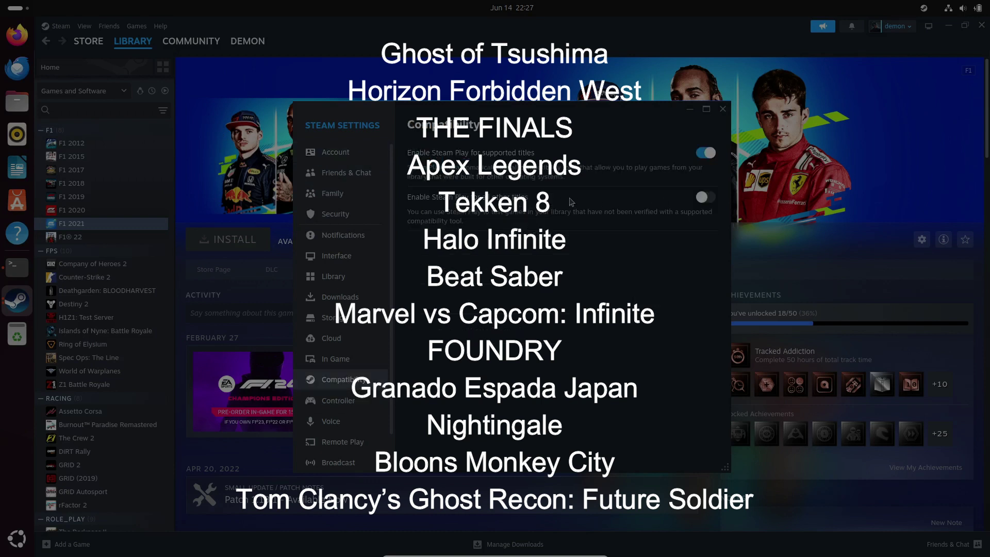
pyautogui.click(702, 199)
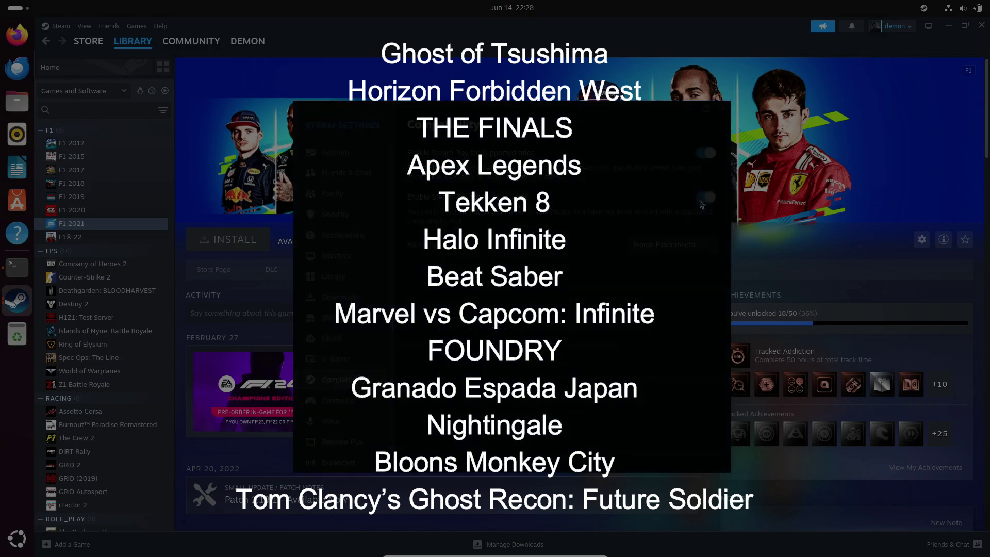
pyautogui.click(574, 318)
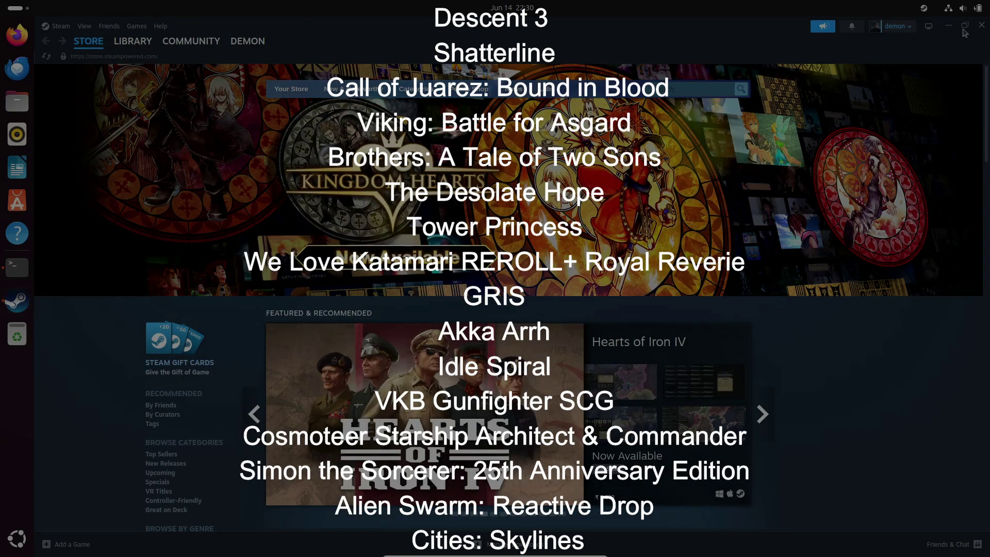
# Step: Close the Steam window and the terminal that was running it
pyautogui.click(981, 25)
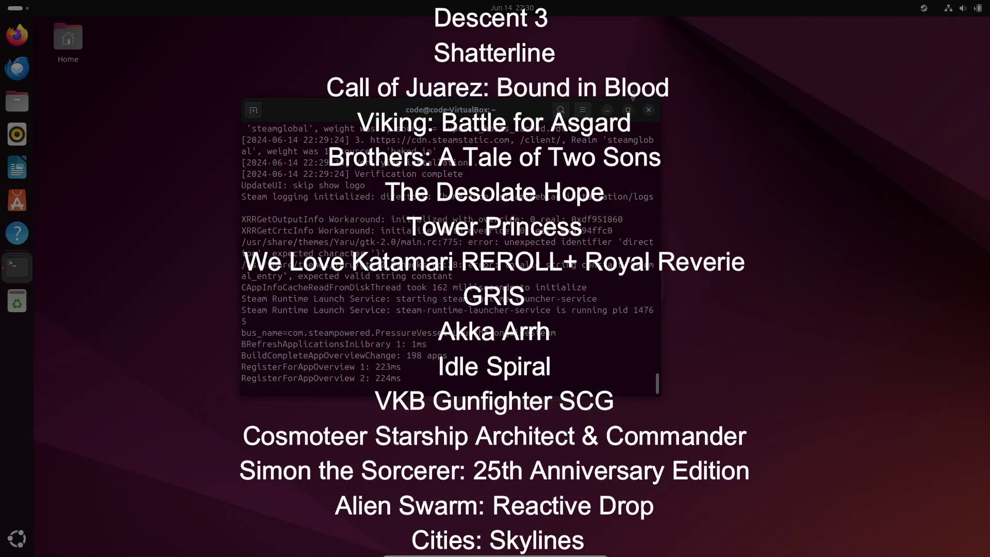
pyautogui.click(649, 110)
pyautogui.click(579, 281)
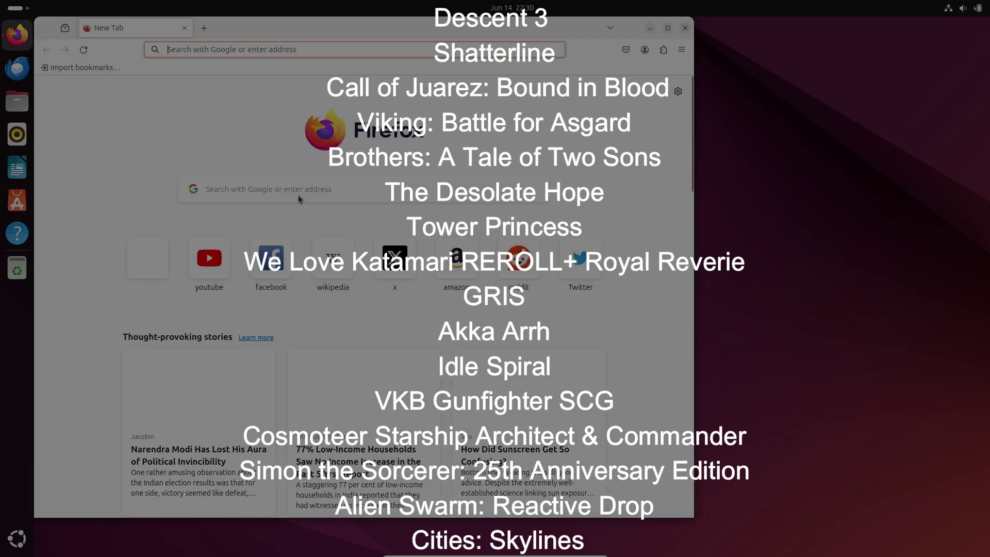
# Step: Search the web for "proton 9.0.2" and open the ValveSoftware/Proton releases page on GitHub
pyautogui.write('p')
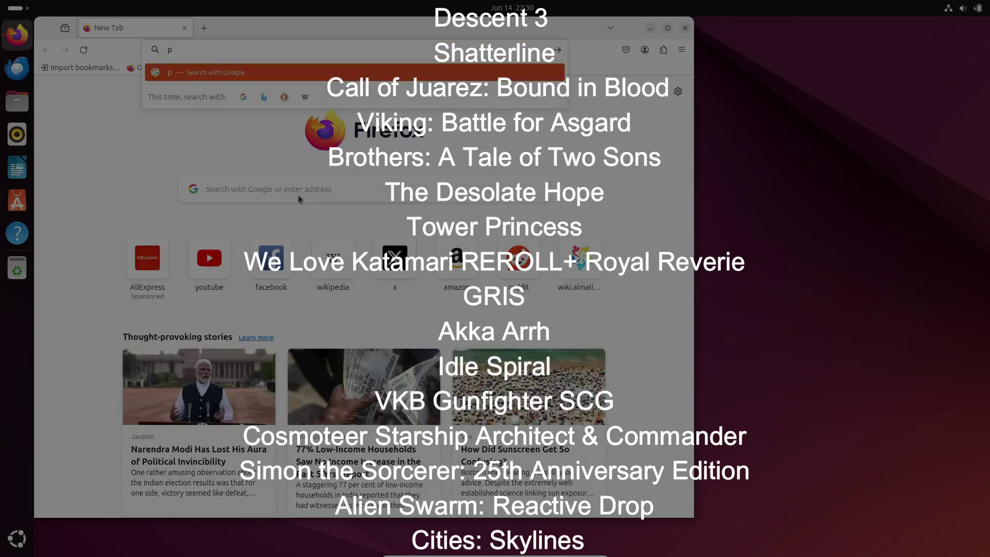
pyautogui.write('roton ')
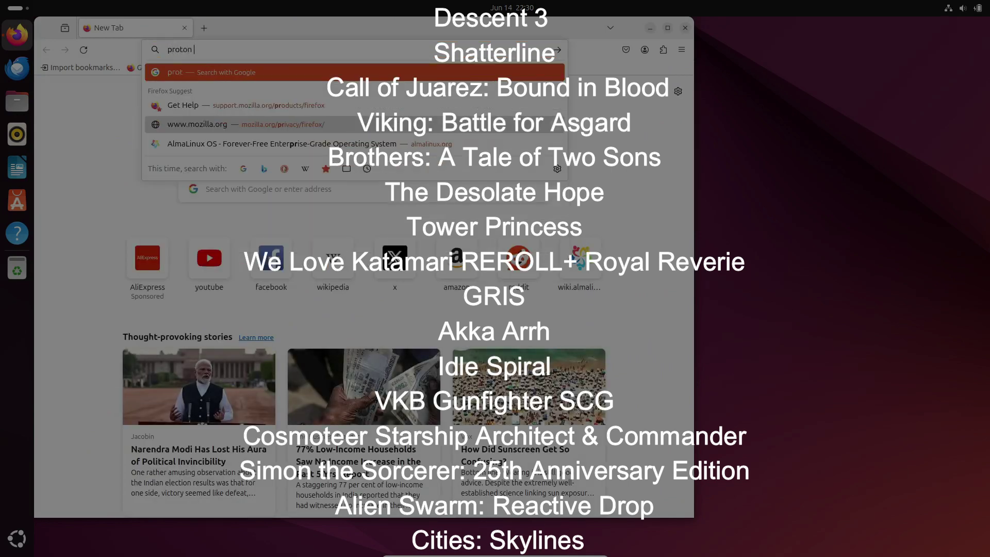
pyautogui.write('9.')
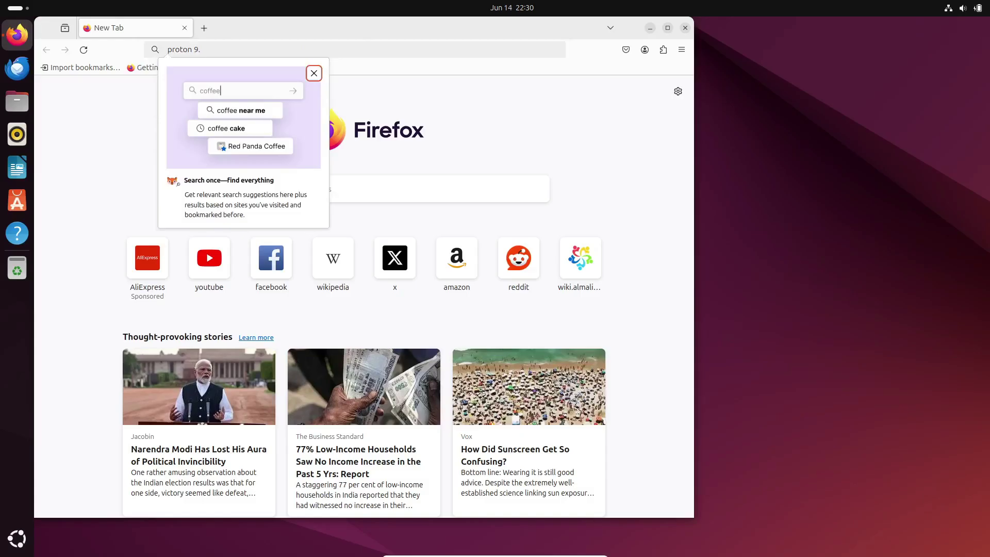
pyautogui.press('Escape')
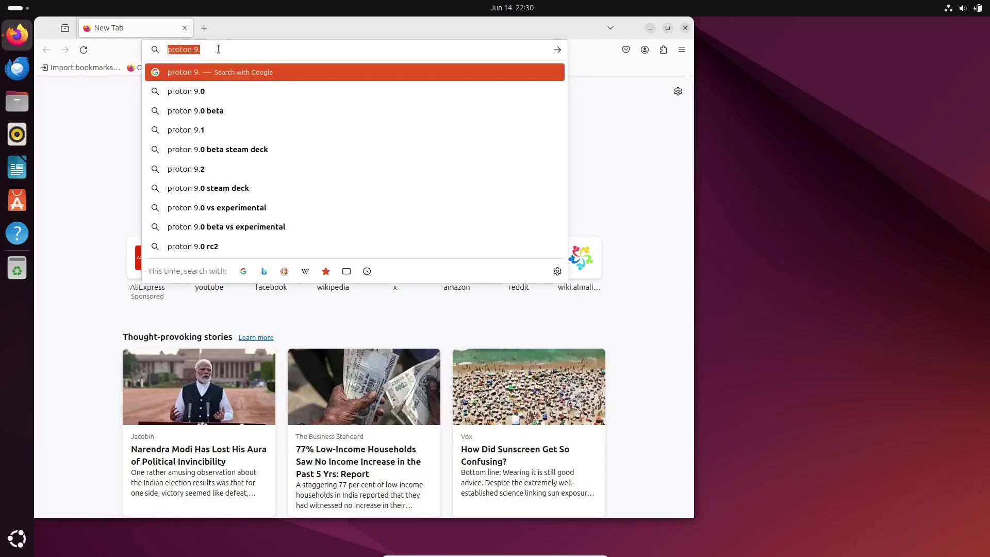
pyautogui.write('0.2')
pyautogui.press('Return')
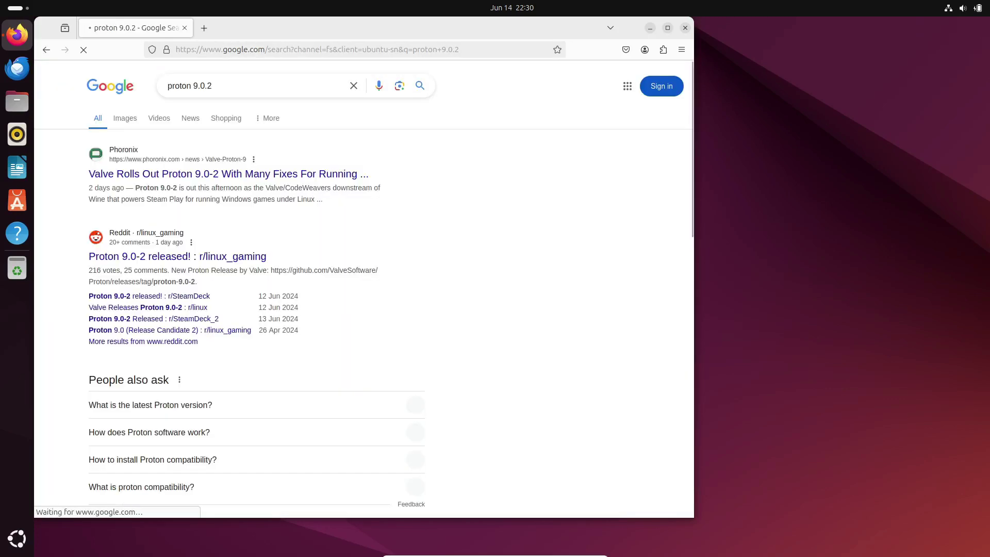
pyautogui.scroll(-8, 245, 219)
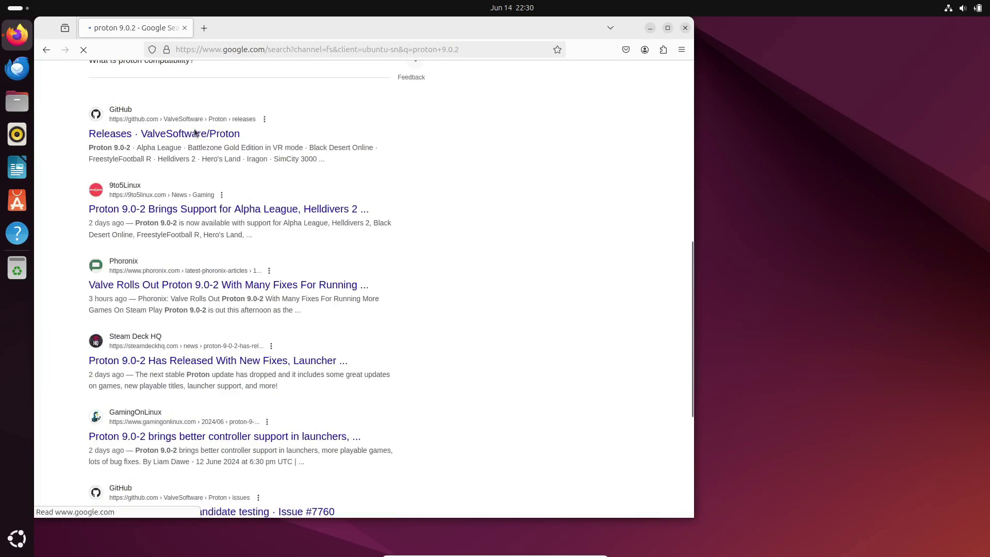
pyautogui.click(189, 135)
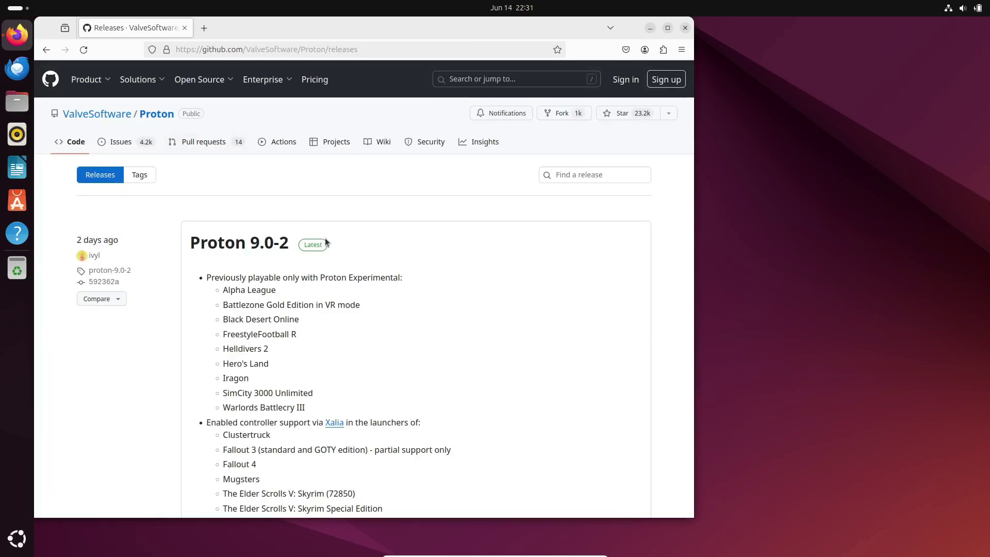
# Step: Read through the Proton 9.0-2 and earlier release notes, then close the browser window
pyautogui.scroll(-5, 579, 246)
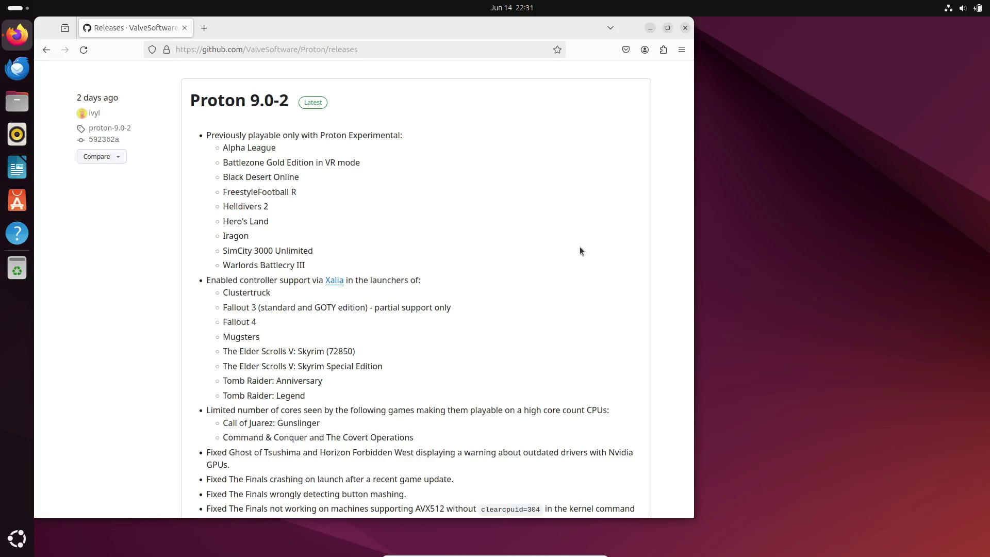
pyautogui.scroll(-5, 571, 262)
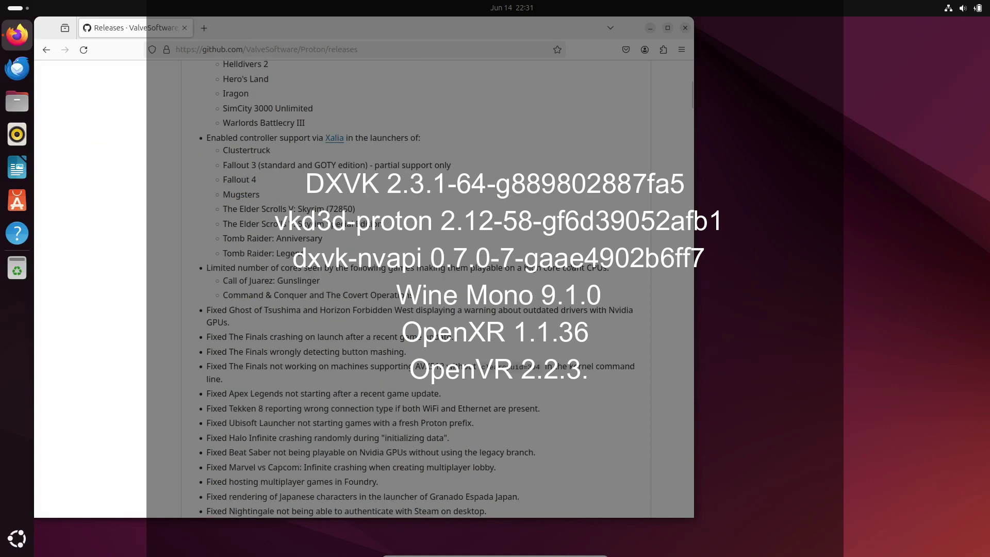
pyautogui.scroll(-20, 571, 264)
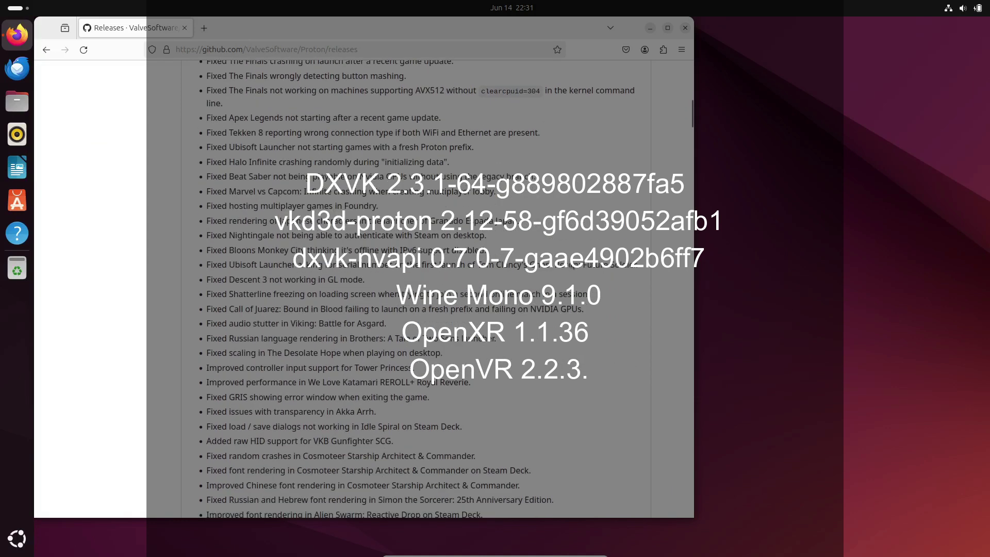
pyautogui.scroll(-18, 571, 265)
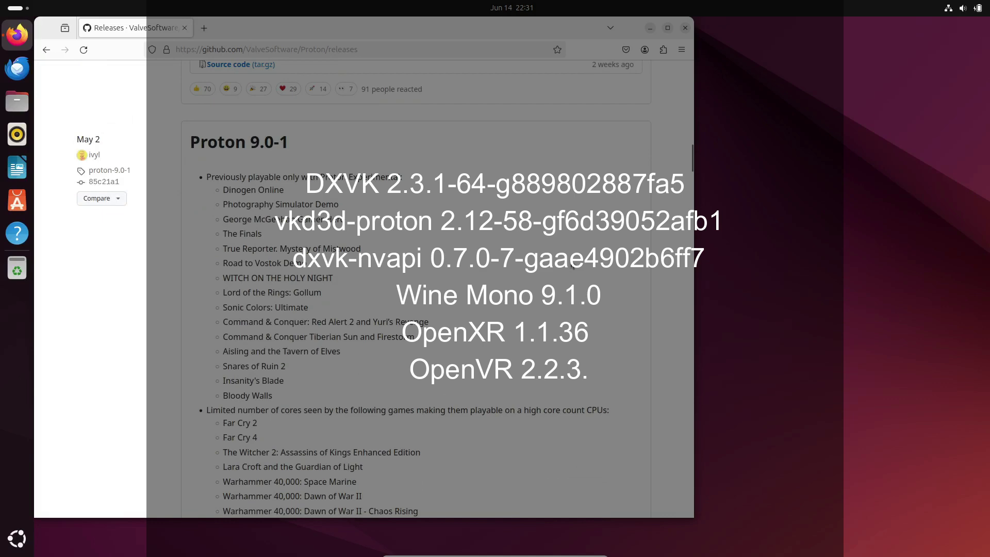
pyautogui.scroll(-10, 563, 282)
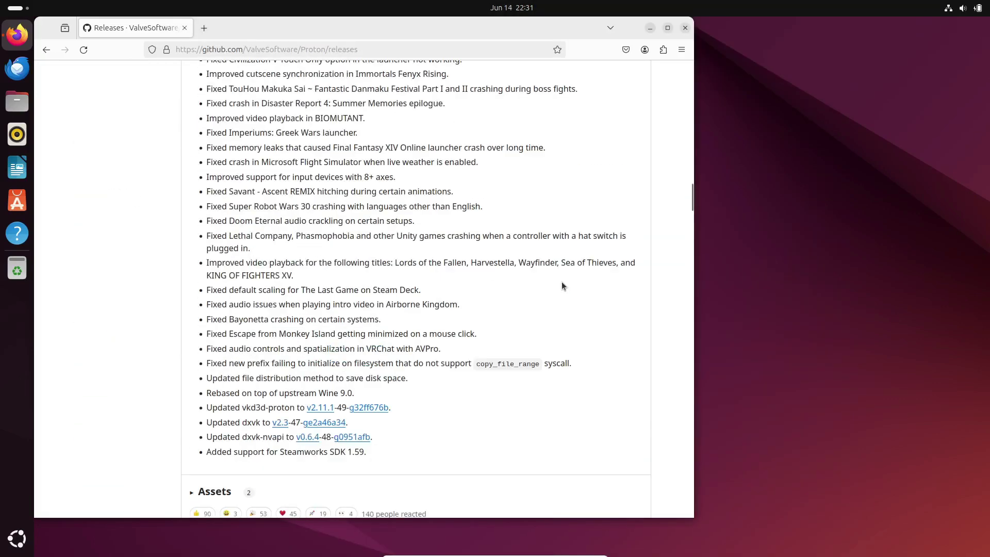
pyautogui.scroll(-6, 562, 284)
pyautogui.scroll(20, 562, 282)
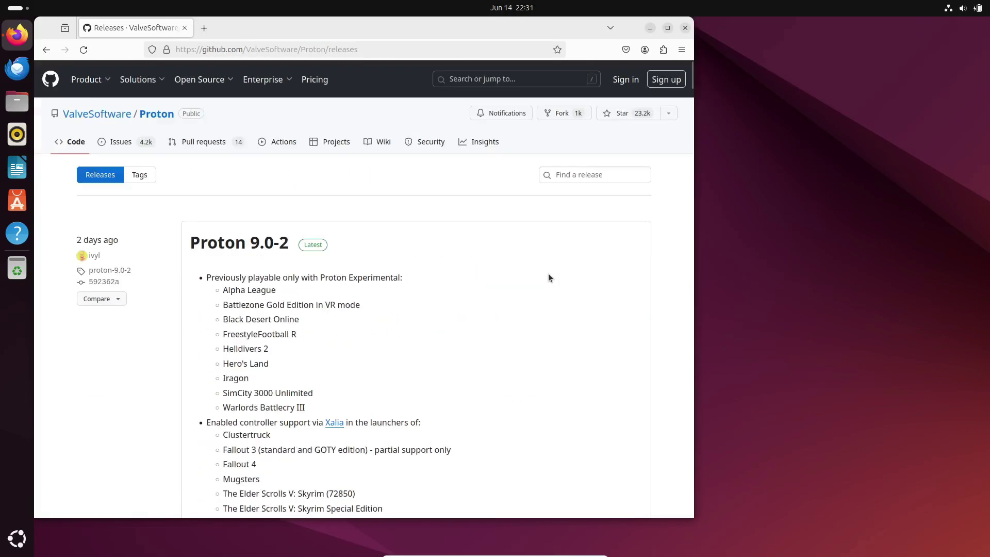
pyautogui.scroll(-4, 548, 277)
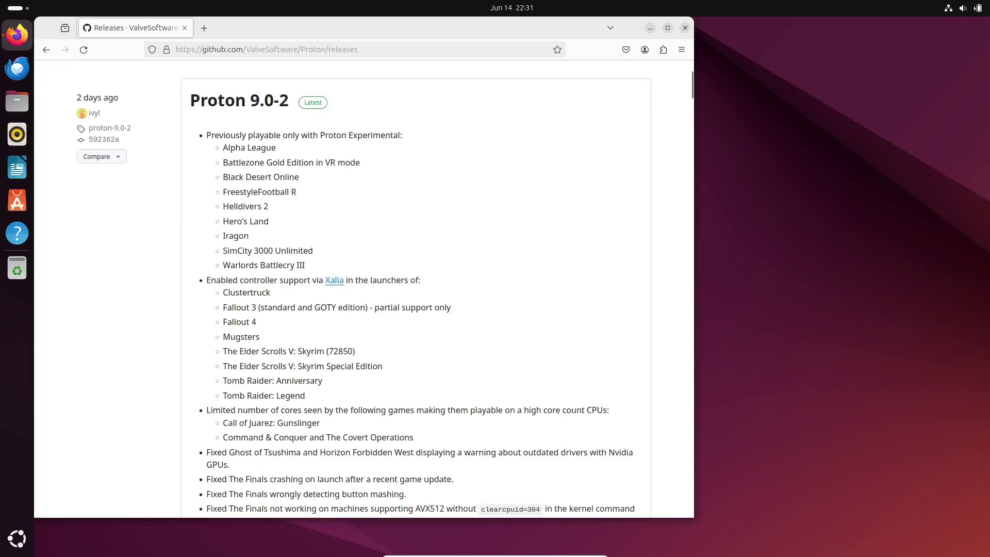
pyautogui.click(684, 28)
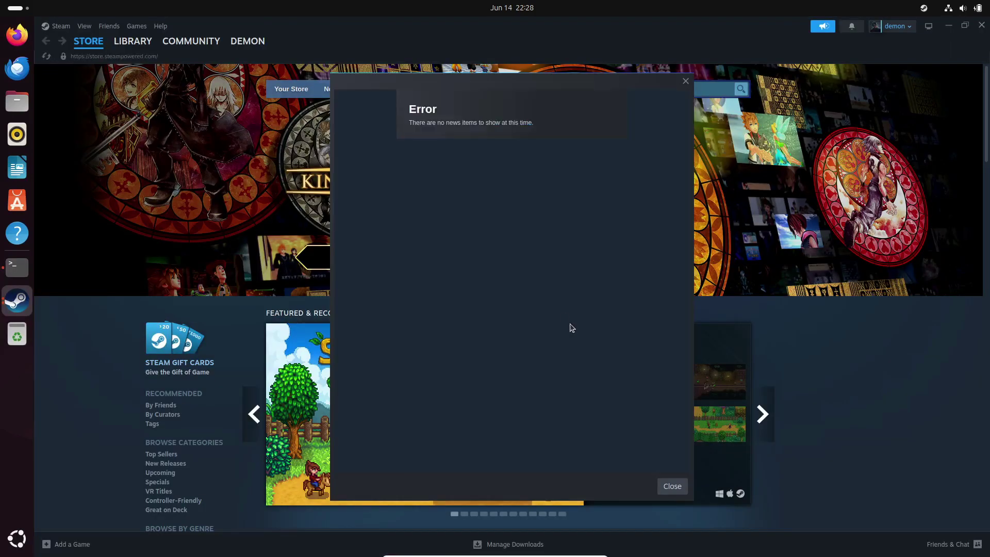
# Step: In Steam, dismiss the news window and open the Compatibility page of the settings
pyautogui.click(672, 486)
pyautogui.click(60, 25)
pyautogui.click(74, 132)
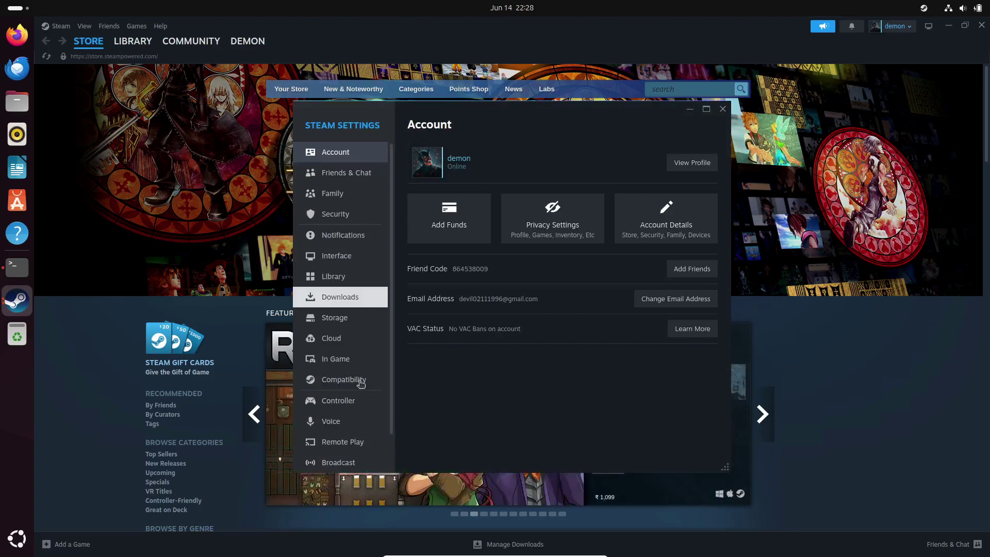
pyautogui.click(360, 381)
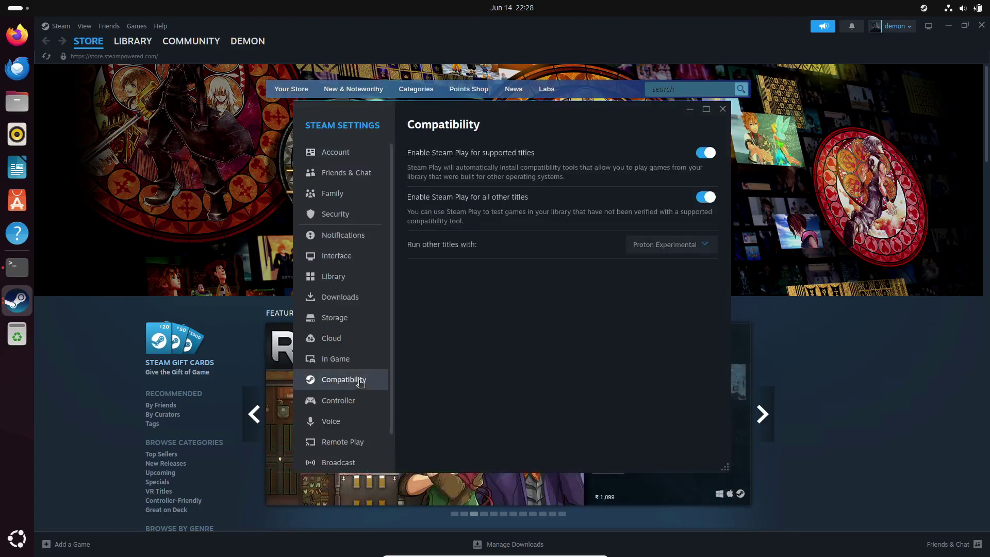
# Step: Set the compatibility tool for running other titles to Proton 9.0-2
pyautogui.click(706, 246)
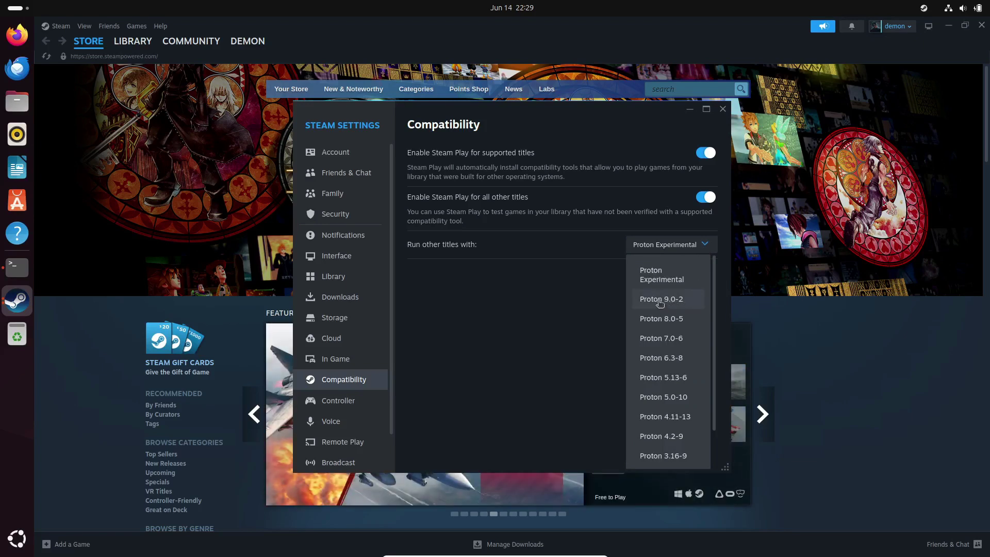
pyautogui.click(676, 303)
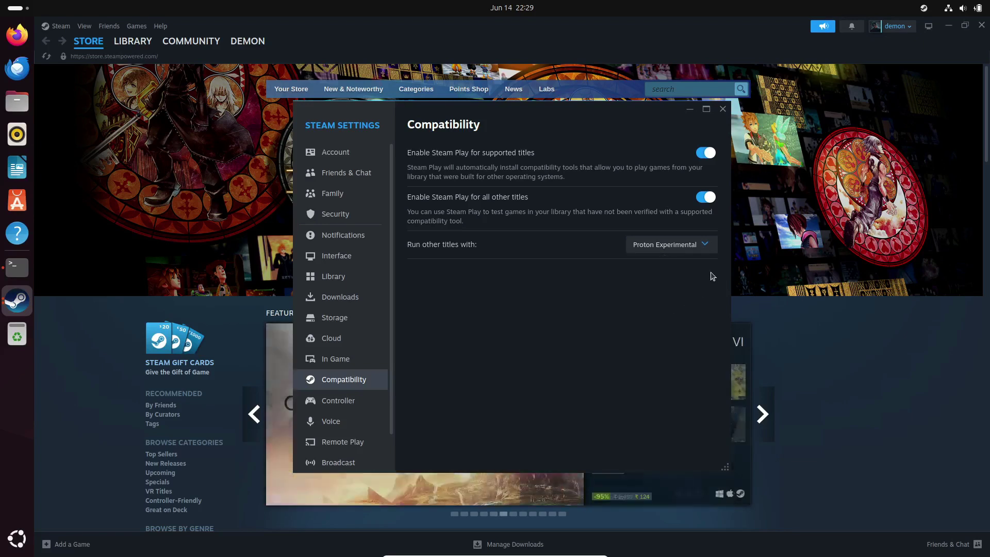
pyautogui.click(702, 246)
pyautogui.click(660, 303)
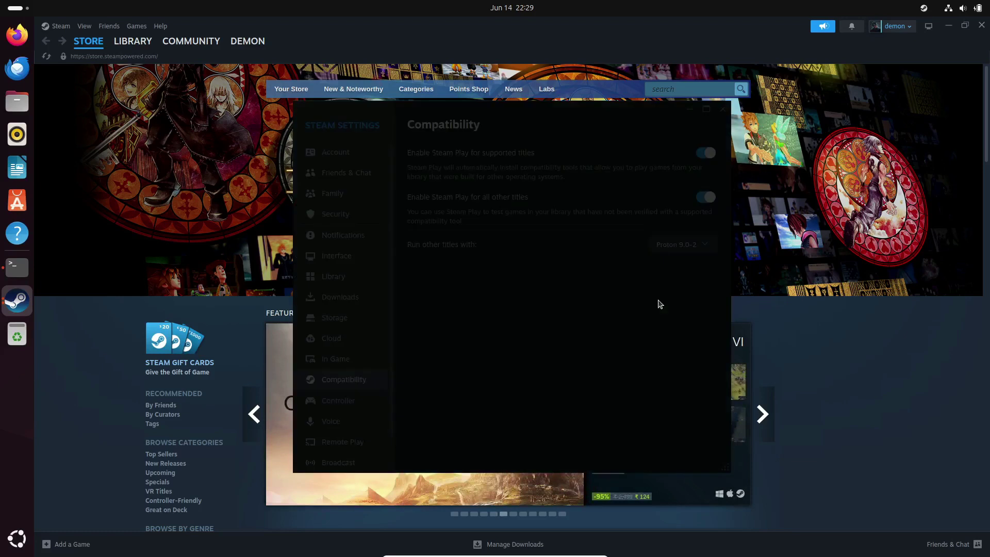